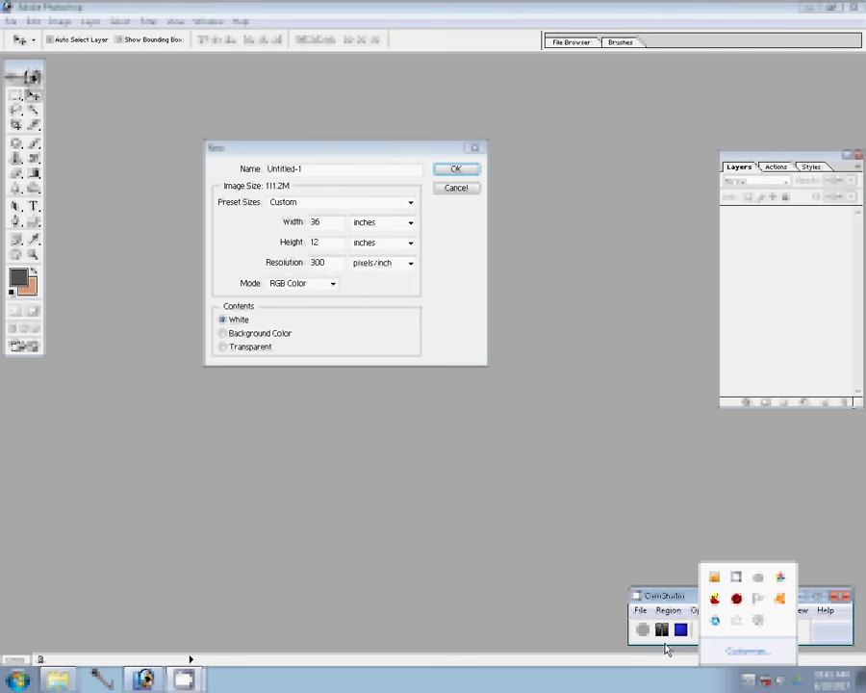
# - Create a white 36×12 inch, 300 ppi RGB document and move its window lower
pyautogui.click(462, 173)
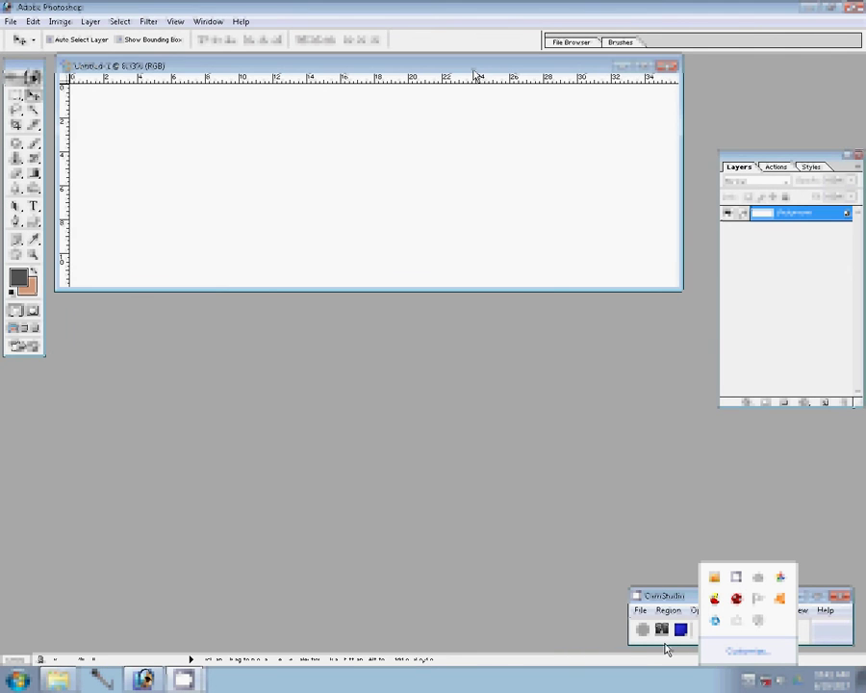
pyautogui.moveTo(474, 74); pyautogui.dragTo(456, 410)
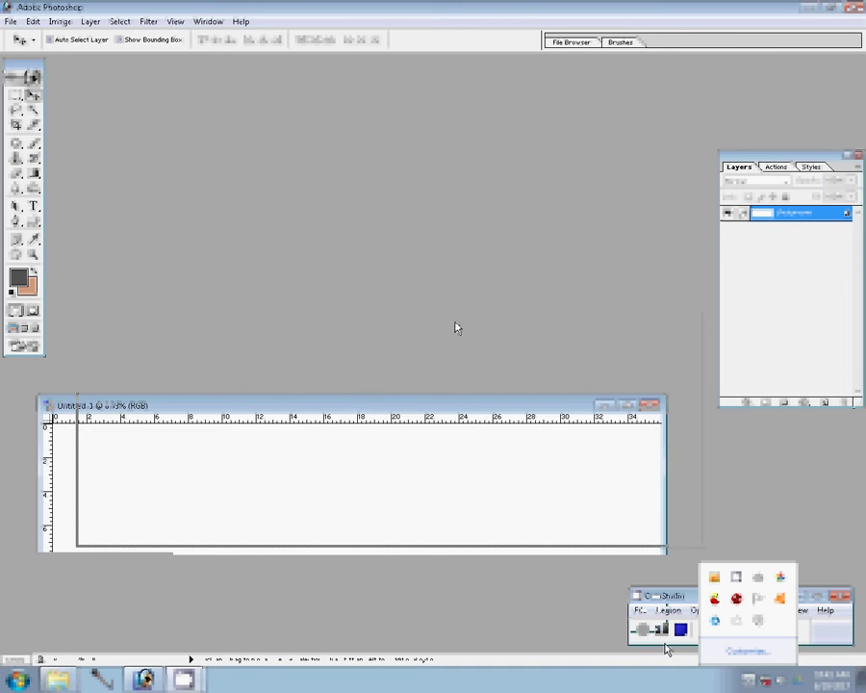
# - Open CHA_4679.JPG from the wedding photo folder and bring up its Image Size settings
pyautogui.hotkey('alt', 'Tab')
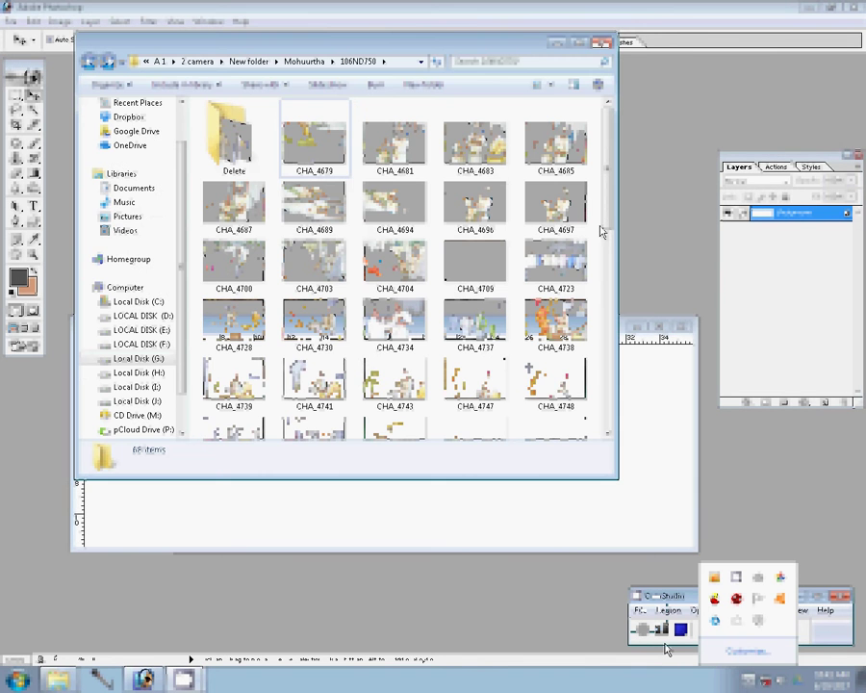
pyautogui.click(301, 157)
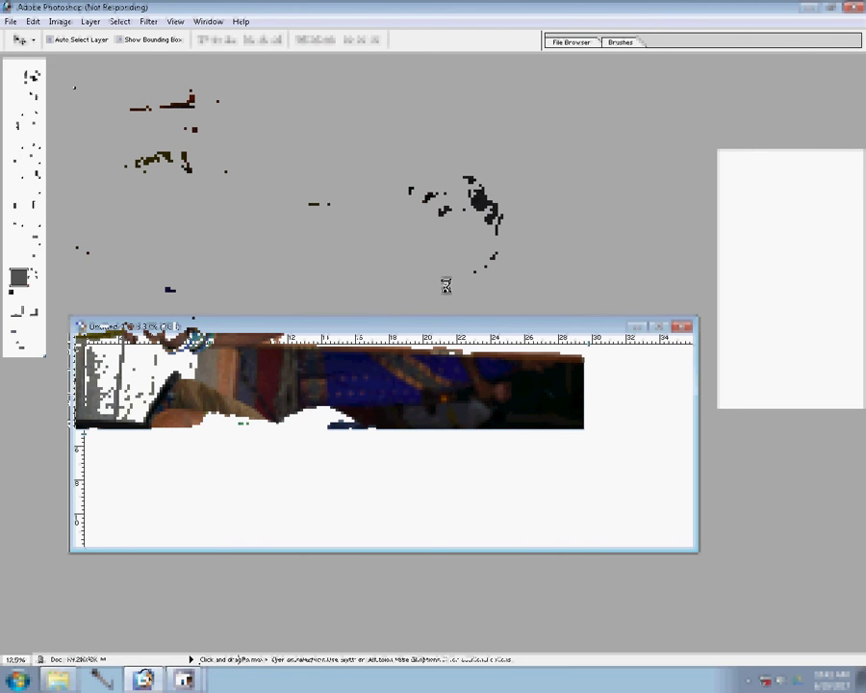
pyautogui.click(60, 21)
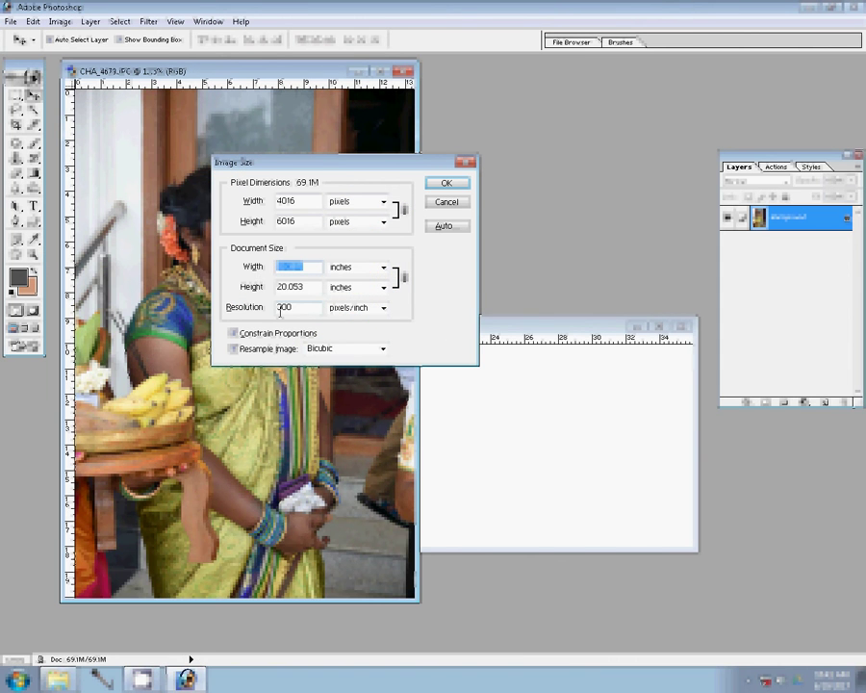
# - Resize CHA_4679 at 300 pixels/inch, dropping its size from 69.1M to 13.9M
pyautogui.click(447, 183)
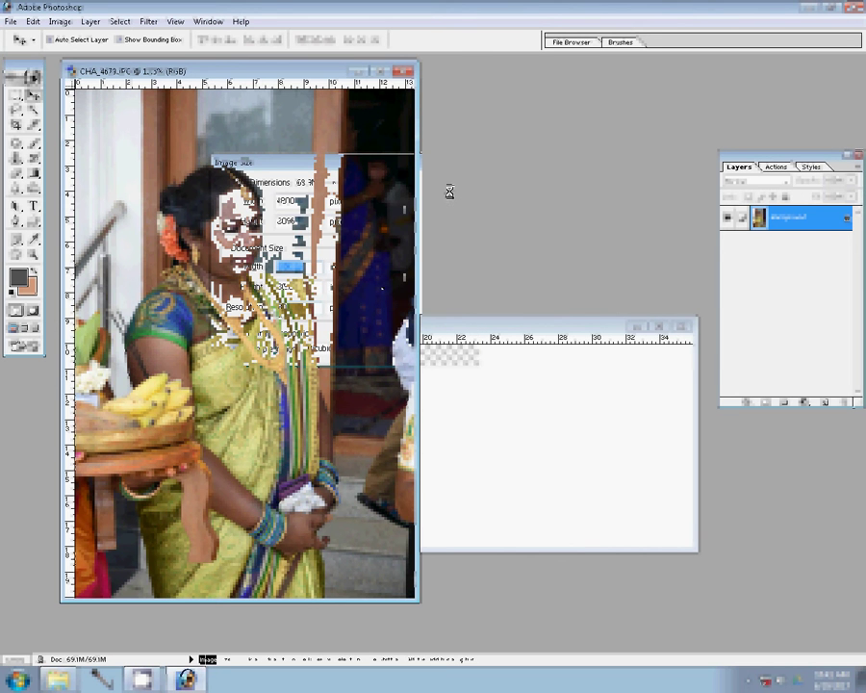
pyautogui.press('z')
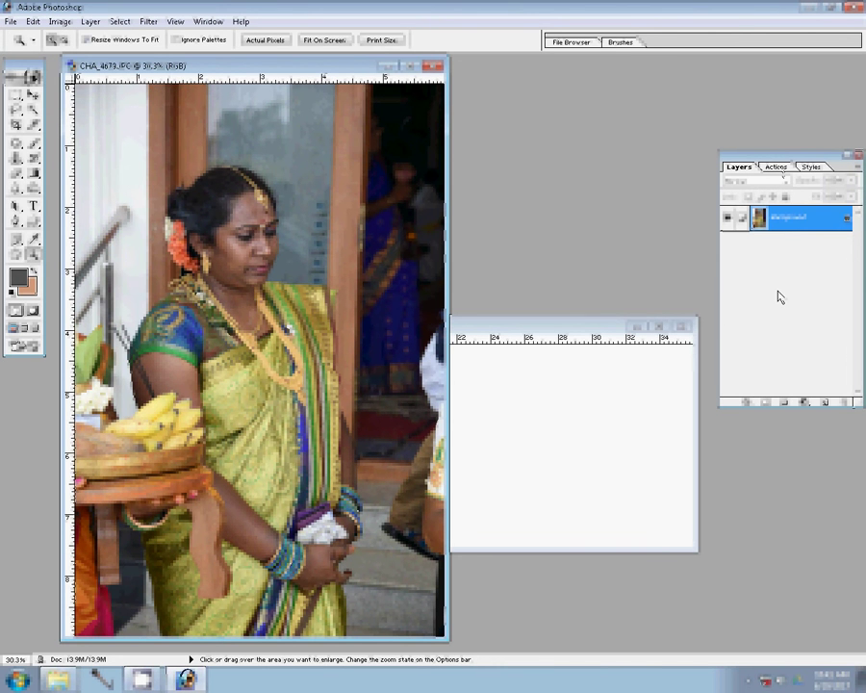
# - Play Action 1 from the Actions palette to create Layer 1 above the Background
pyautogui.click(776, 166)
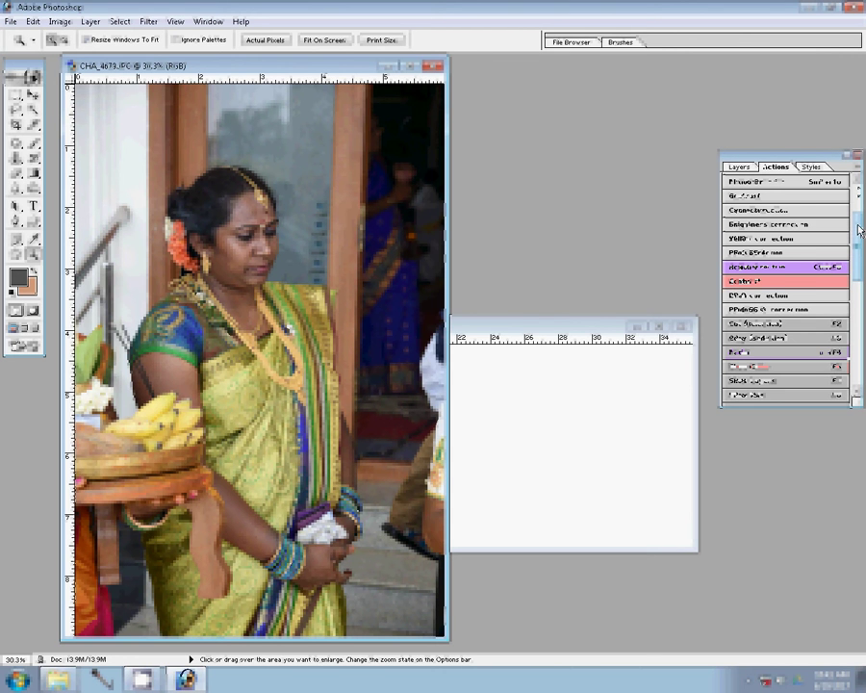
pyautogui.scroll(2, 795, 374)
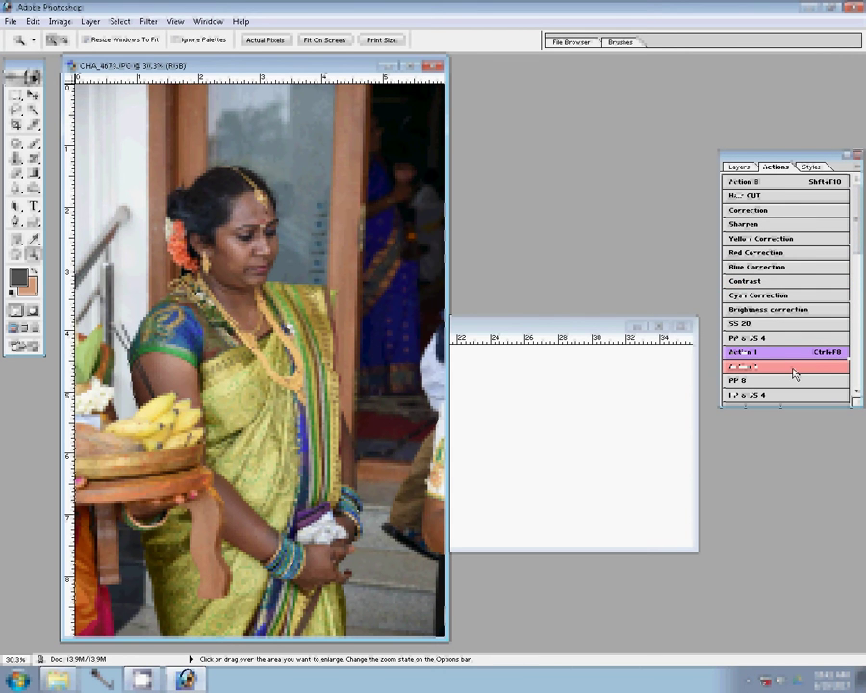
pyautogui.click(815, 351)
# - Zoom in twice on her face and return to the Layers list
pyautogui.click(244, 261)
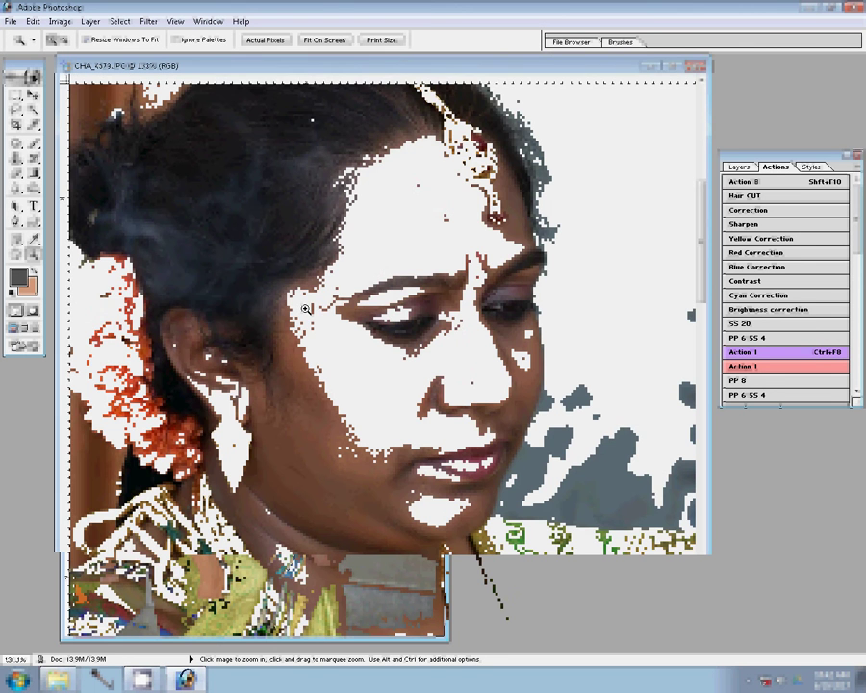
pyautogui.click(306, 309)
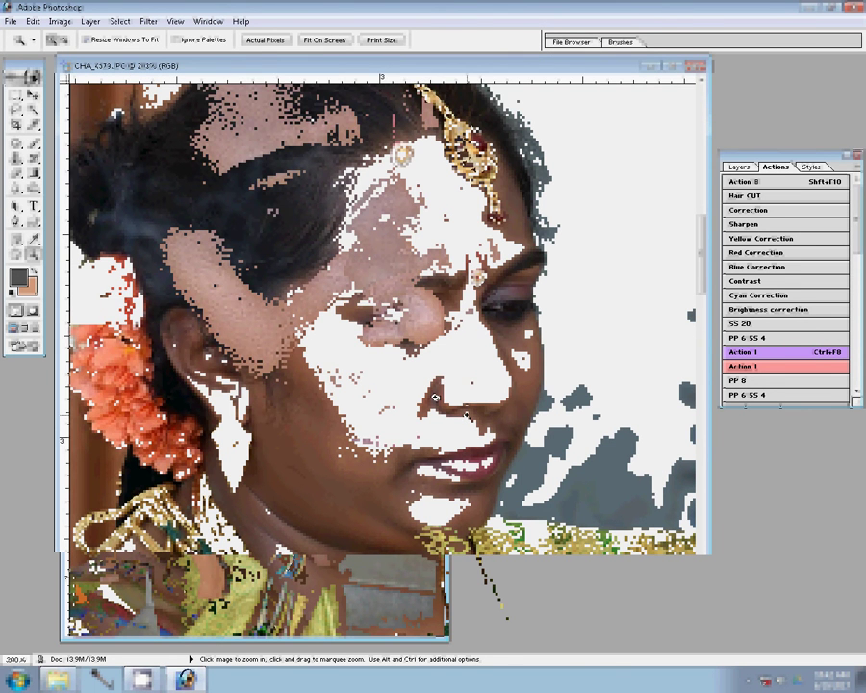
pyautogui.click(744, 169)
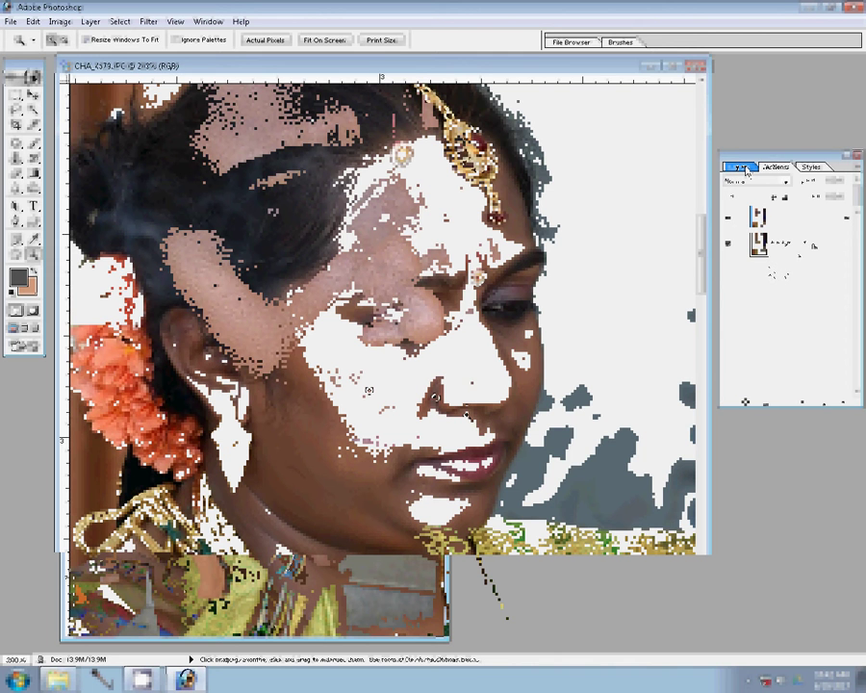
# - Apply Filter > Magic > Magic Pro to the Background layer with Graininess 88
pyautogui.click(148, 22)
pyautogui.moveTo(183, 351)
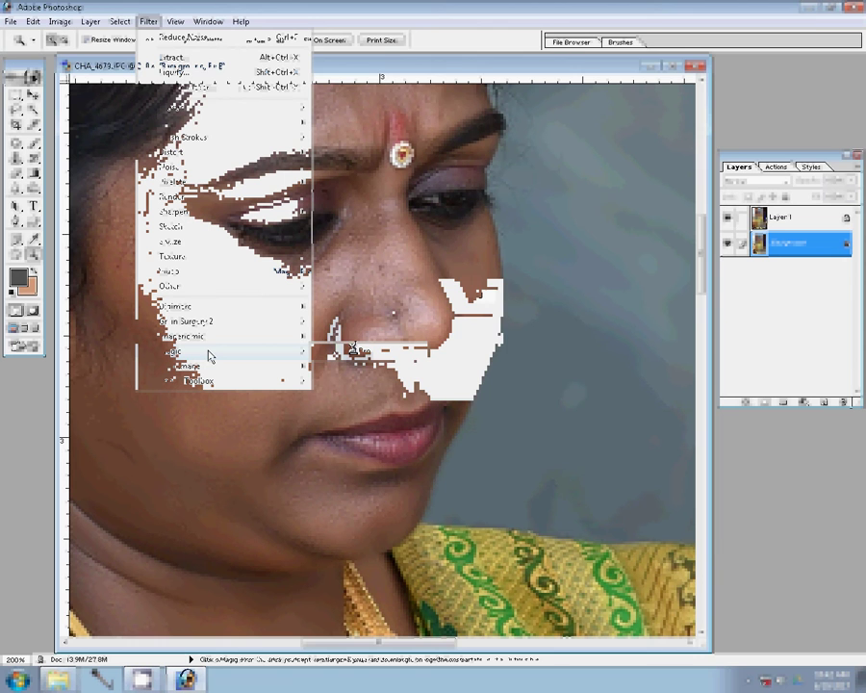
pyautogui.click(361, 351)
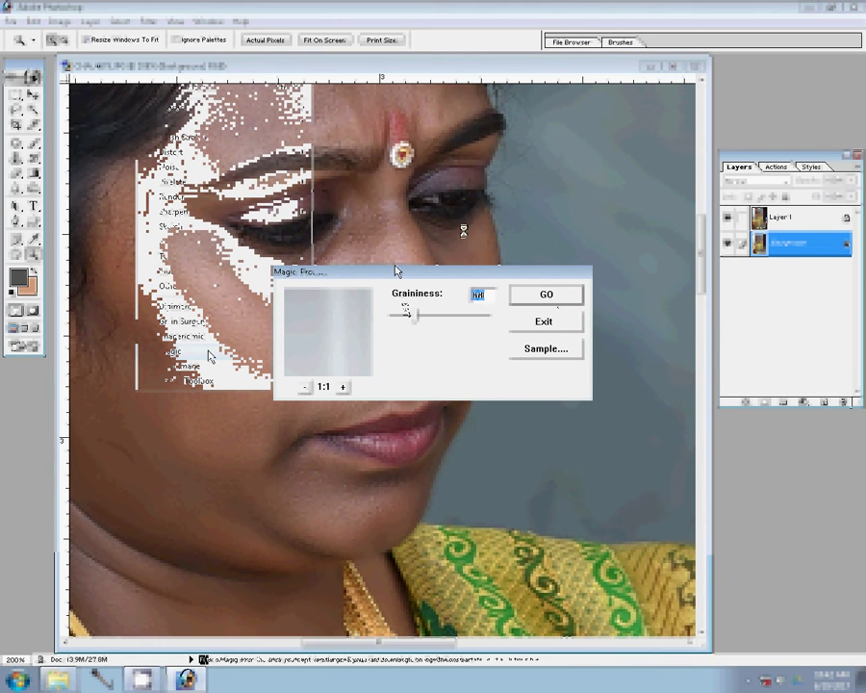
pyautogui.moveTo(414, 314); pyautogui.dragTo(463, 316)
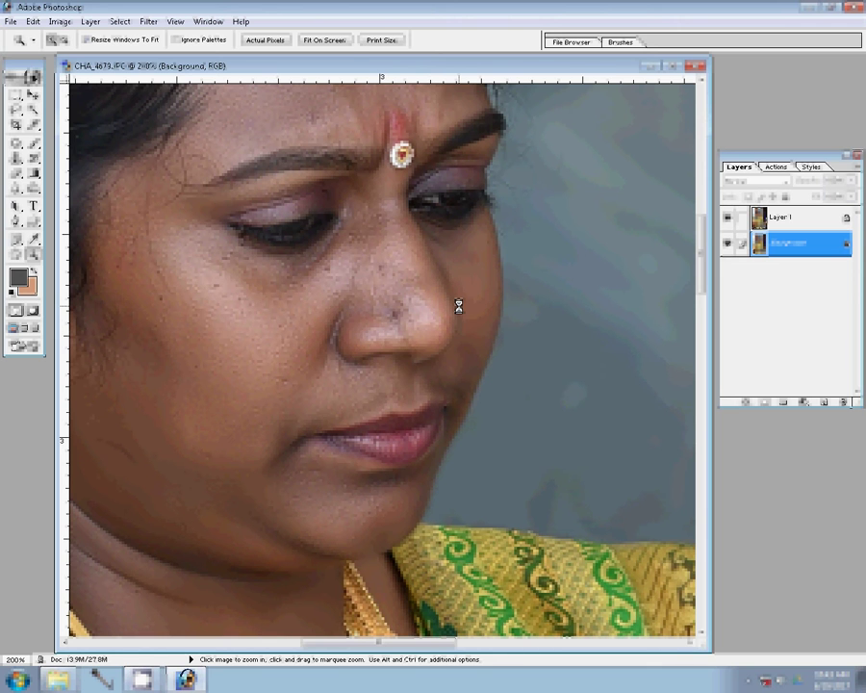
# - Erase Layer 1 over the face and forehead blemish with a small eraser, then zoom out
pyautogui.press('alt')
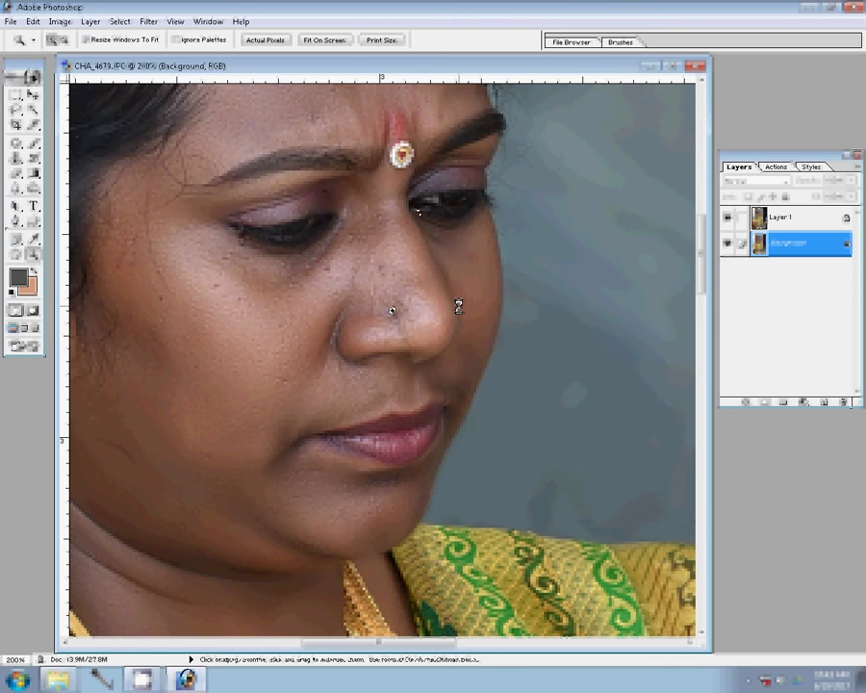
pyautogui.click(14, 175)
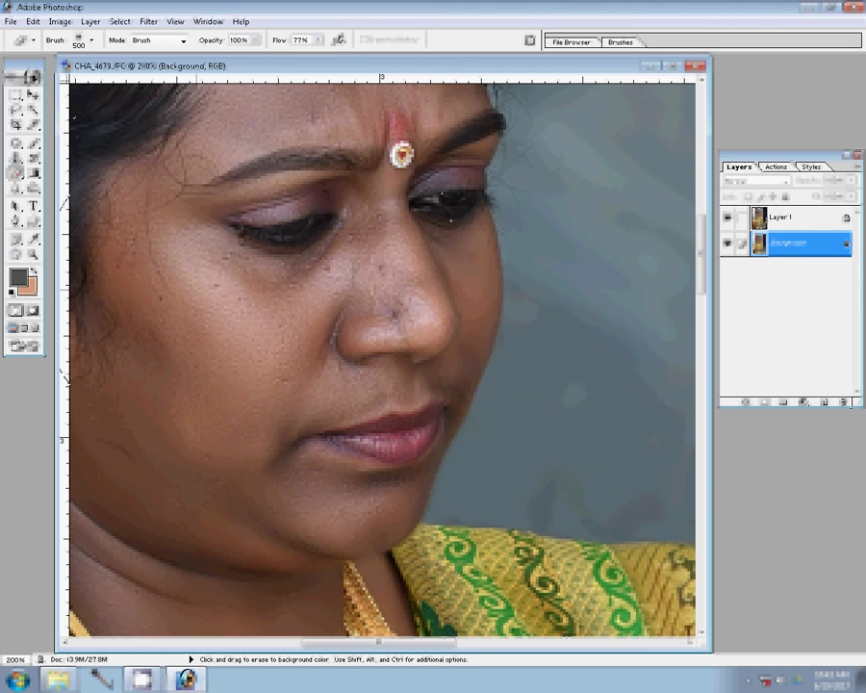
pyautogui.press('[')
pyautogui.press('[')
pyautogui.press('[')
pyautogui.press('[')
pyautogui.press('[')
pyautogui.press('[')
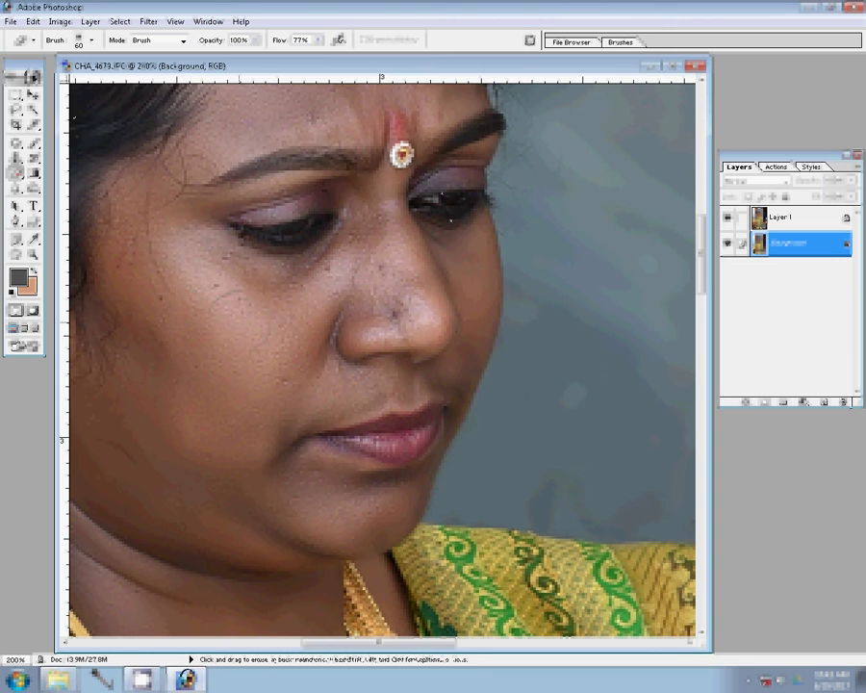
pyautogui.click(805, 225)
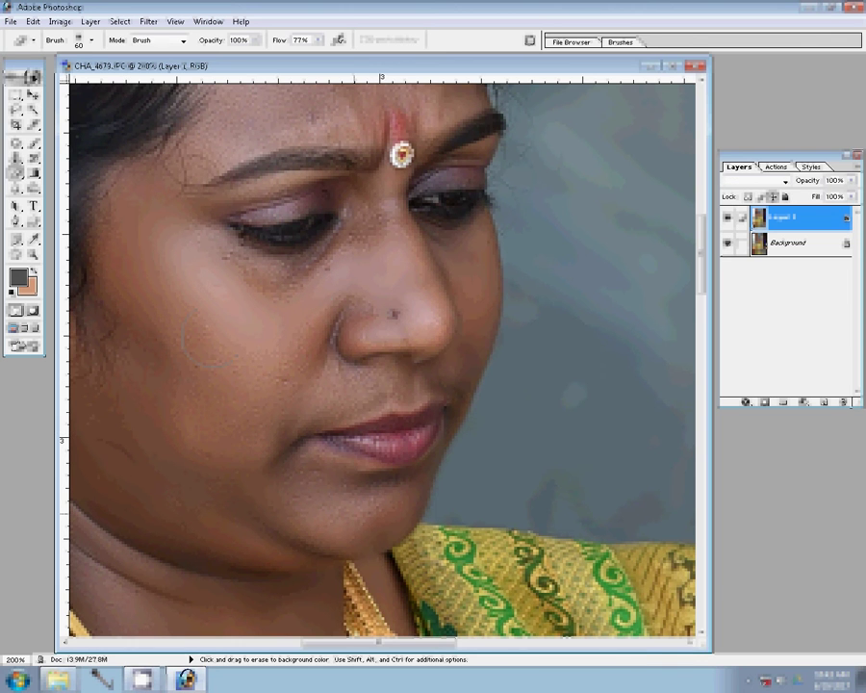
pyautogui.moveTo(231, 413); pyautogui.dragTo(471, 500)
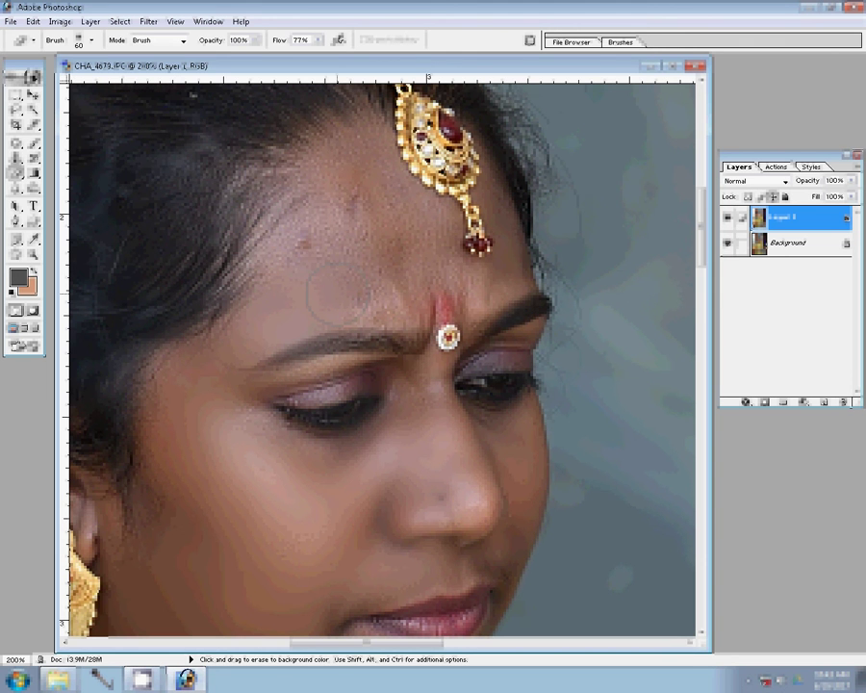
pyautogui.click(307, 244)
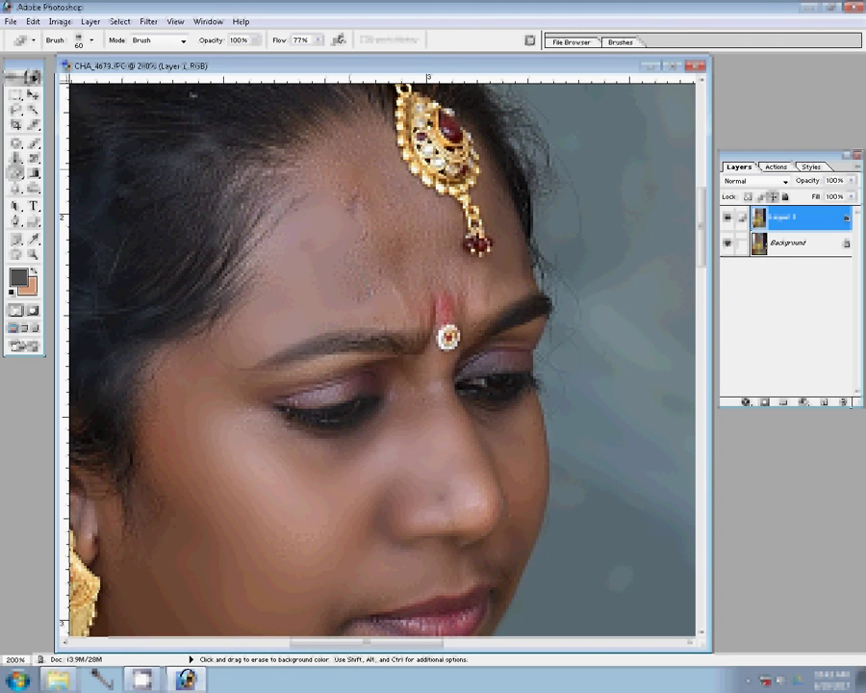
pyautogui.press('z')
pyautogui.click(403, 356)
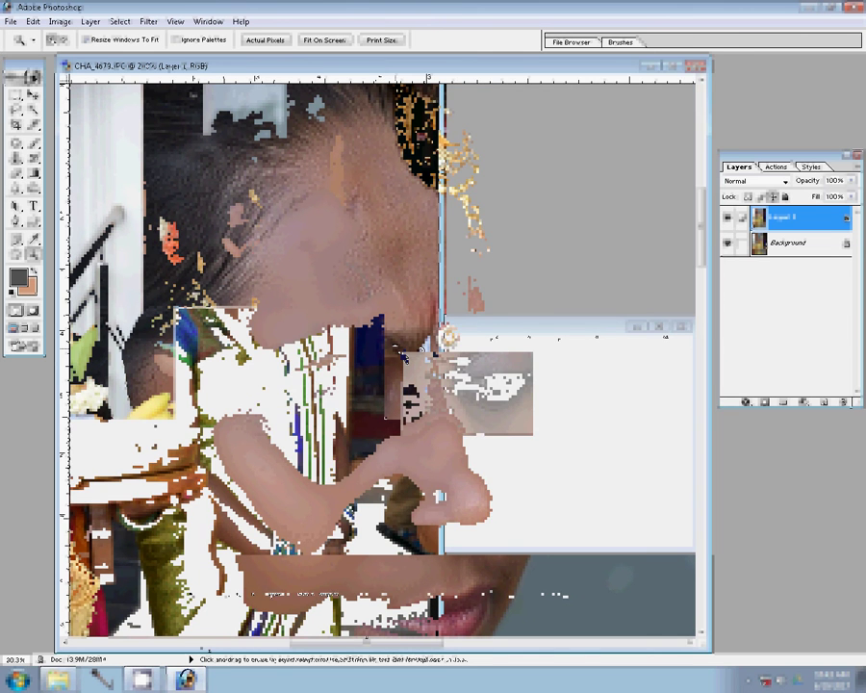
# - Move the retouched portrait onto the left side of Untitled-1 and close CHA_4679
pyautogui.press('v')
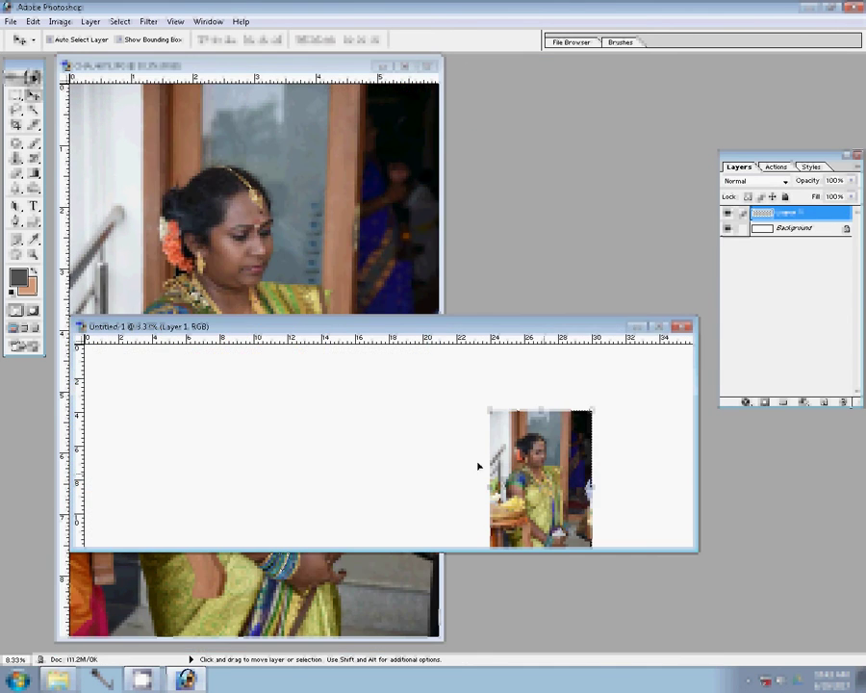
pyautogui.moveTo(145, 433); pyautogui.dragTo(150, 437)
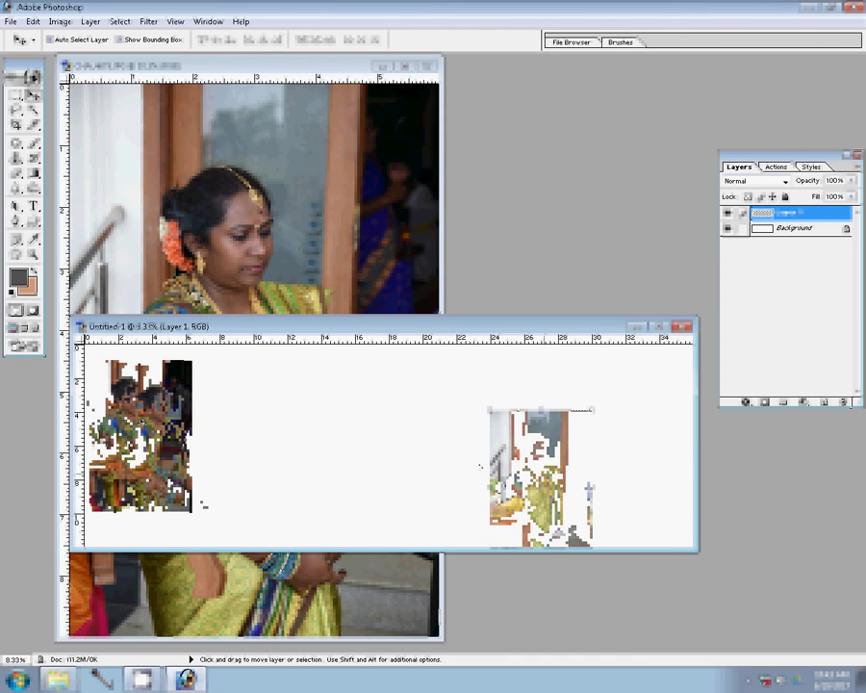
pyautogui.click(430, 65)
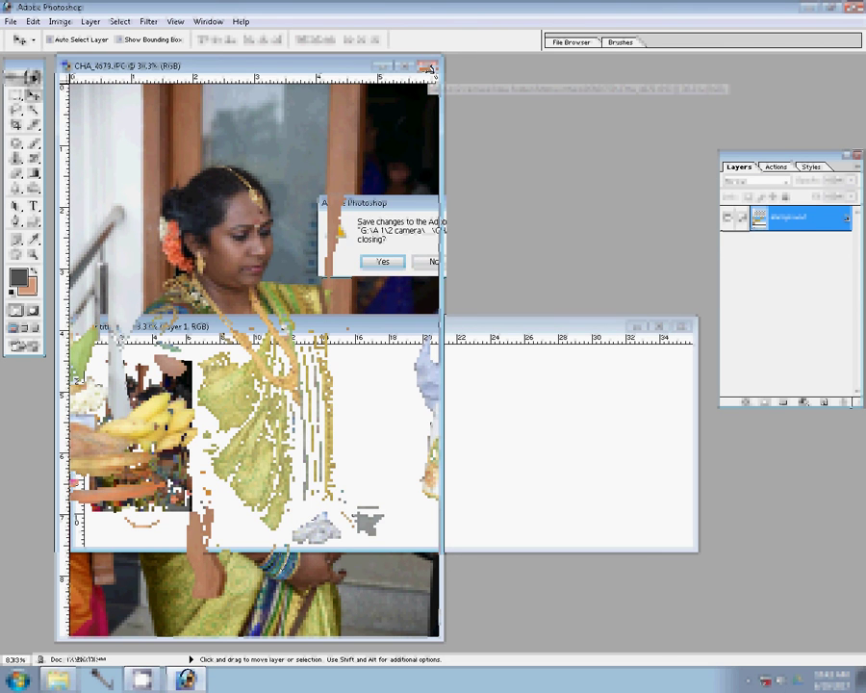
# - Close CHA_4679 without saving, move it into the Delete folder, and open CHA_4681
pyautogui.click(433, 262)
pyautogui.hotkey('ctrl', 'o')
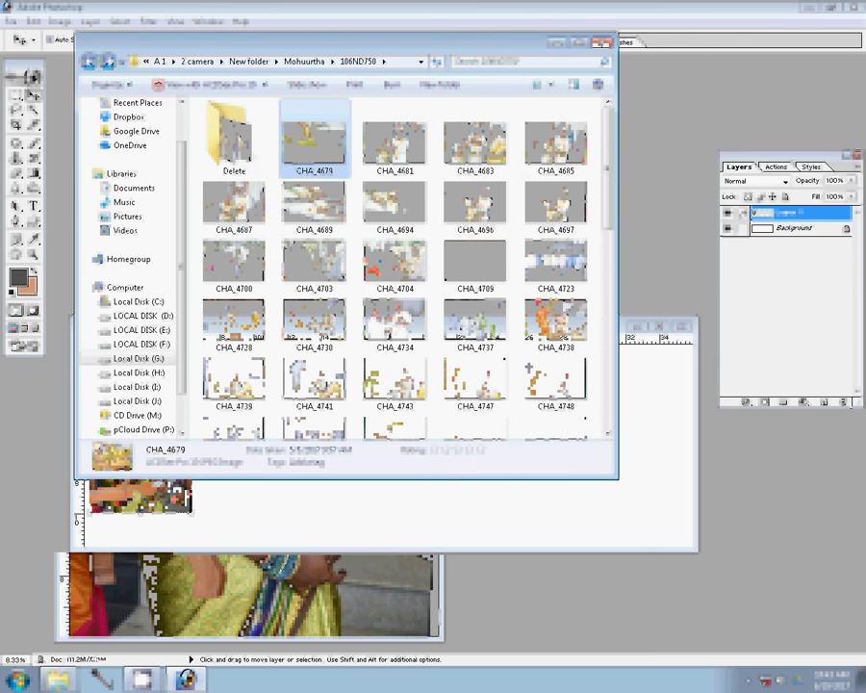
pyautogui.moveTo(314, 155); pyautogui.dragTo(228, 159)
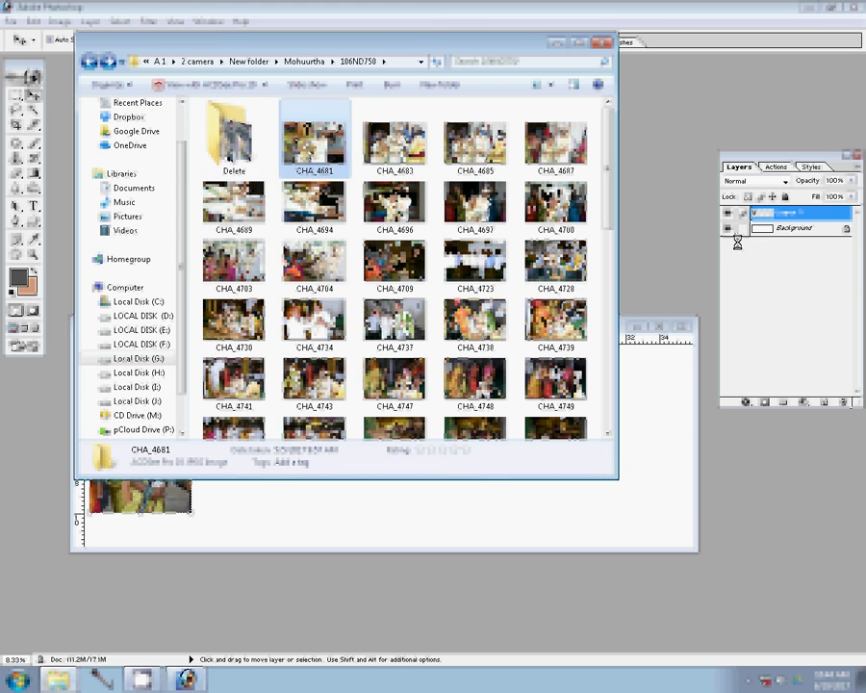
pyautogui.click(678, 227)
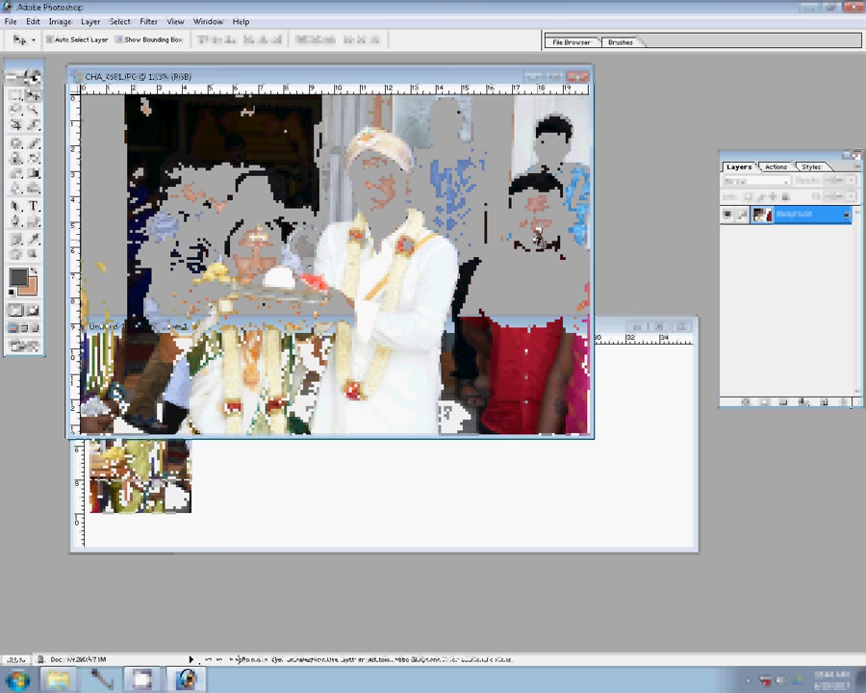
# - Zoom in and back out on CHA_4681 to inspect the group photo
pyautogui.press('z')
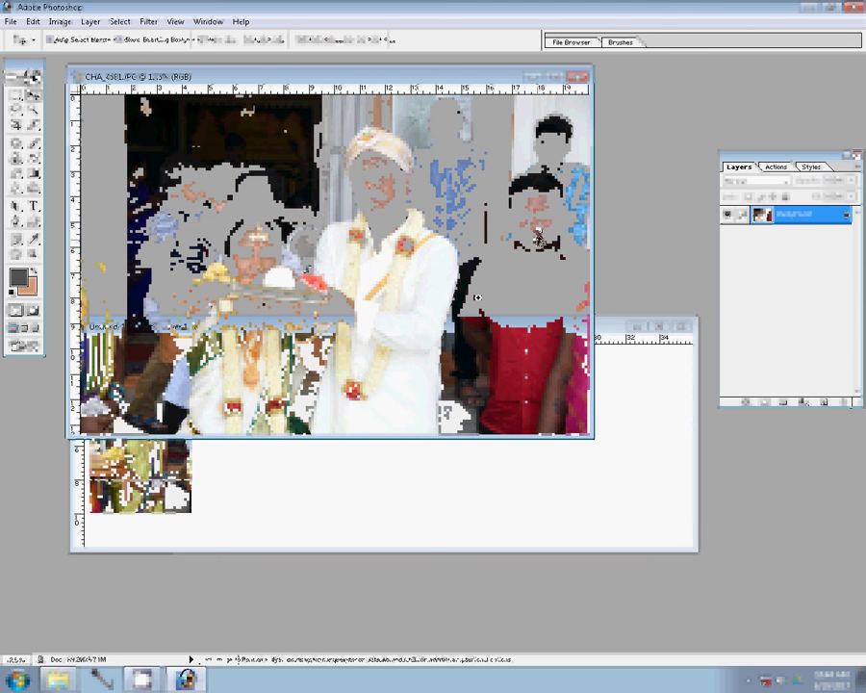
pyautogui.click(455, 303)
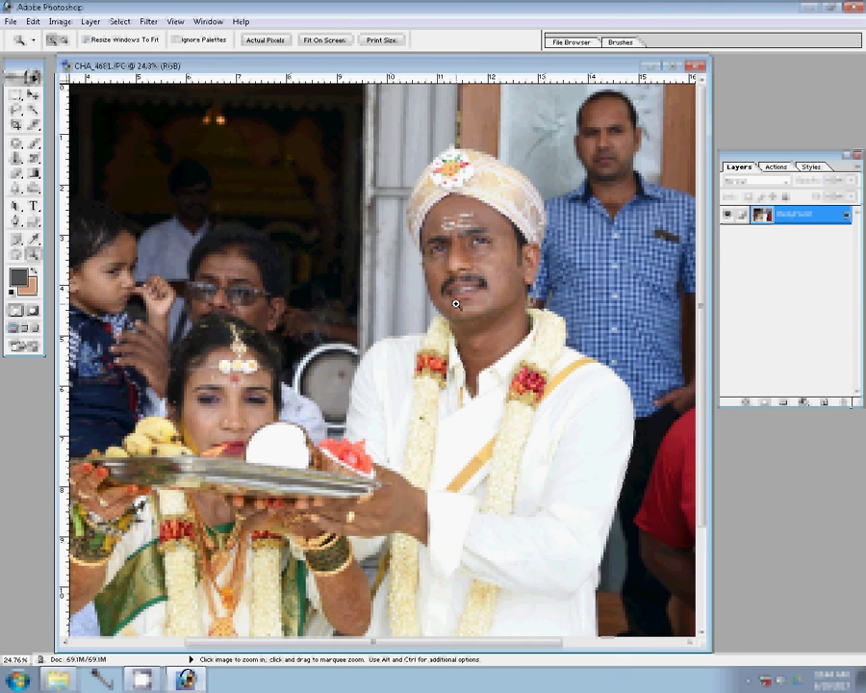
pyautogui.keyDown('alt'); pyautogui.click(543, 305); pyautogui.keyUp('alt')
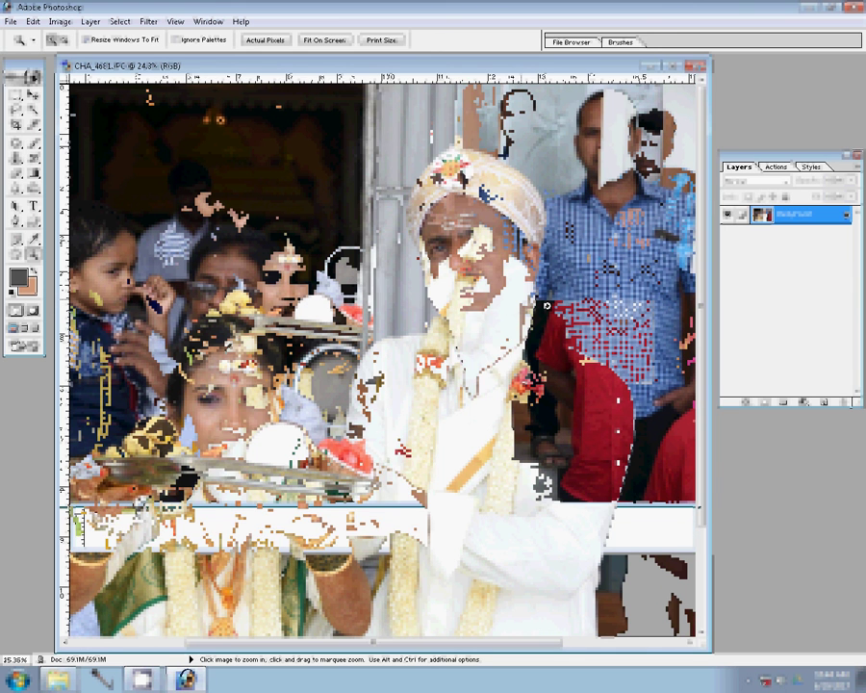